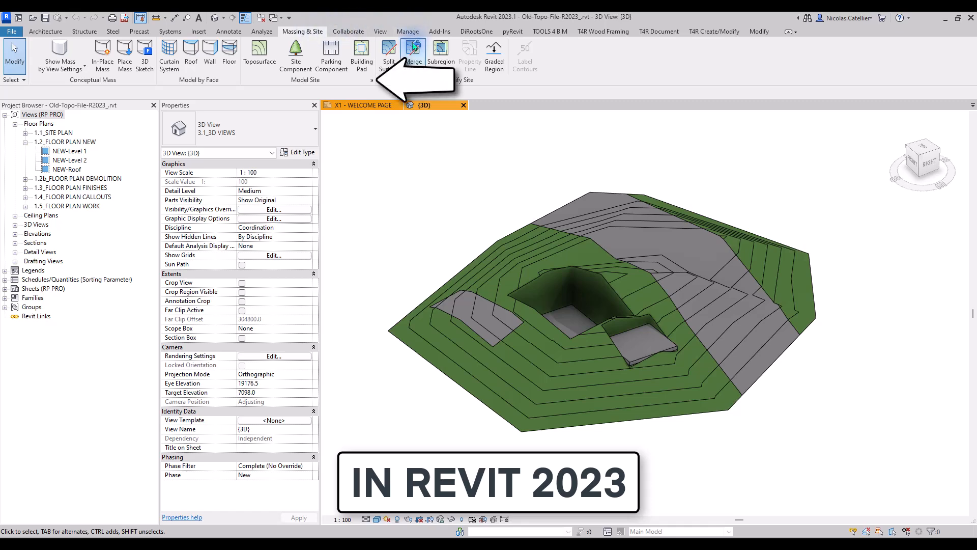
Set the increment of the additional secondary contours in the site settings to 50 and apply it.
left_click(374, 81)
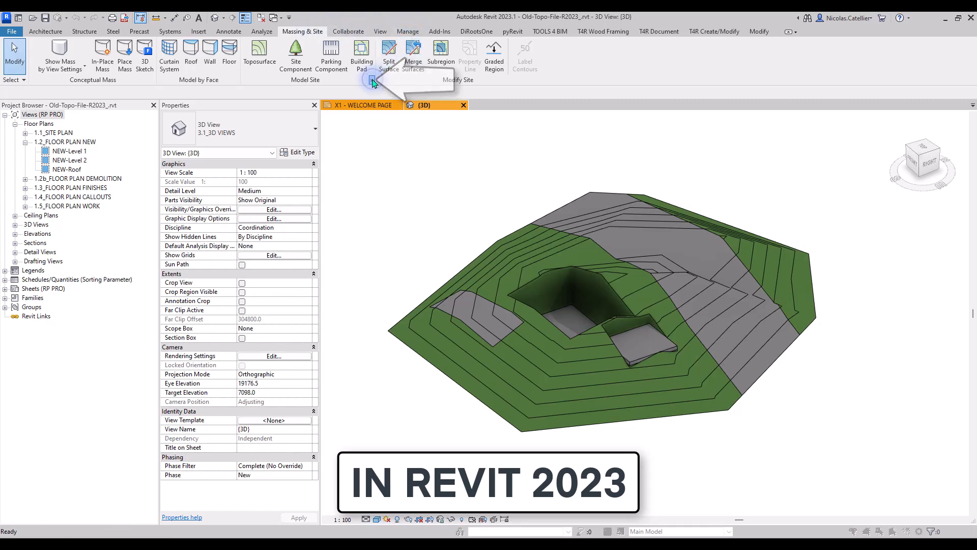
double_click(461, 194)
type("50")
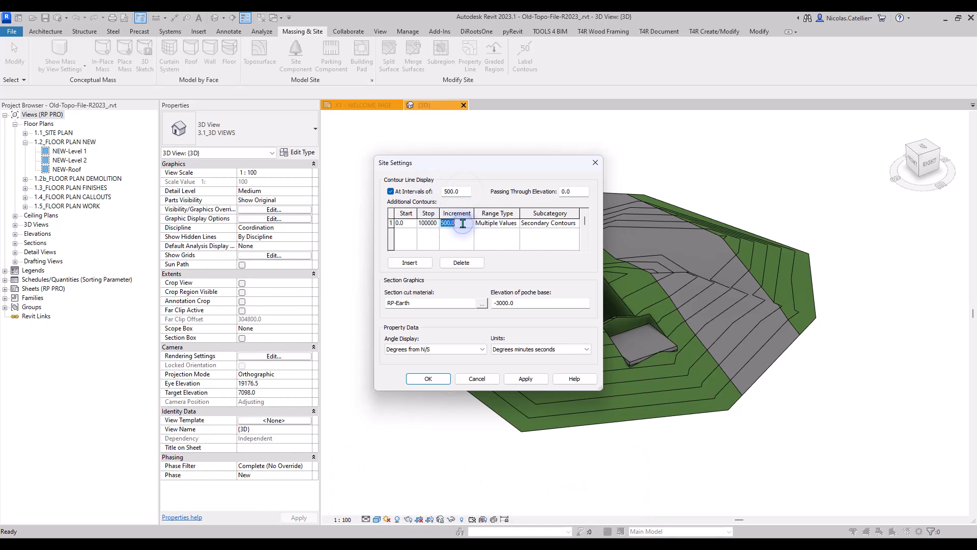
left_click(525, 379)
left_click(427, 379)
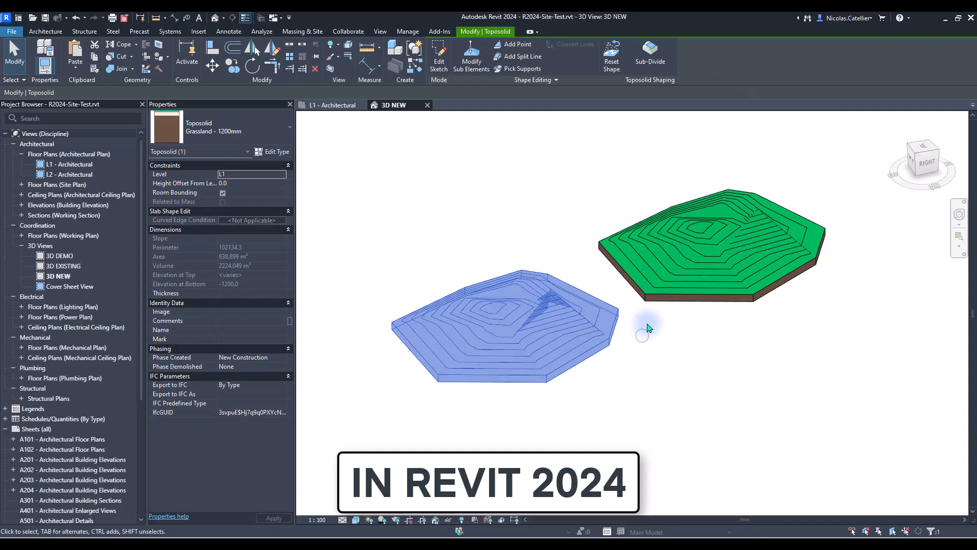
Duplicate the Grassland - 1200mm type of the front toposolid as "Grassland - 1200mm type x".
left_click(689, 285)
left_click(549, 302)
left_click(275, 152)
left_click(692, 155)
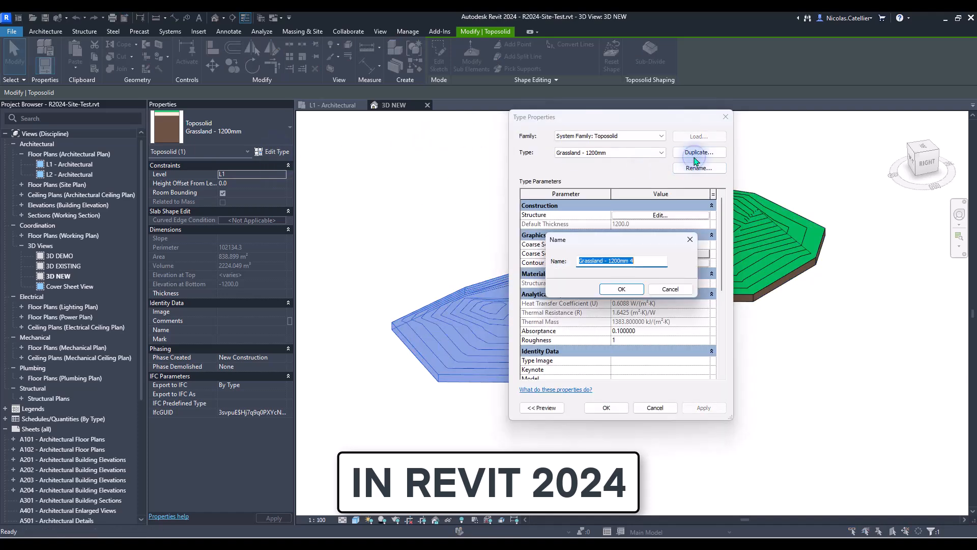
left_click(637, 260)
type("typ")
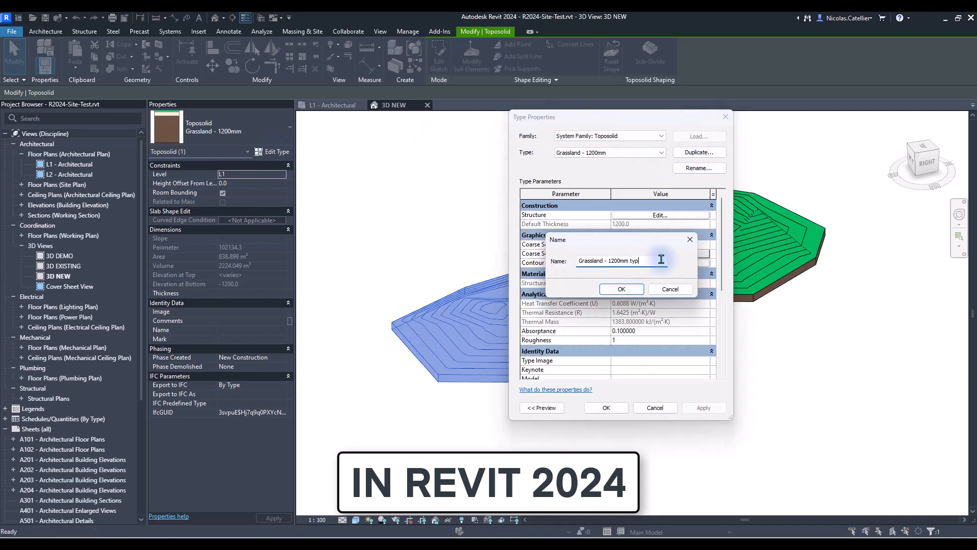
type("e x")
key("Return")
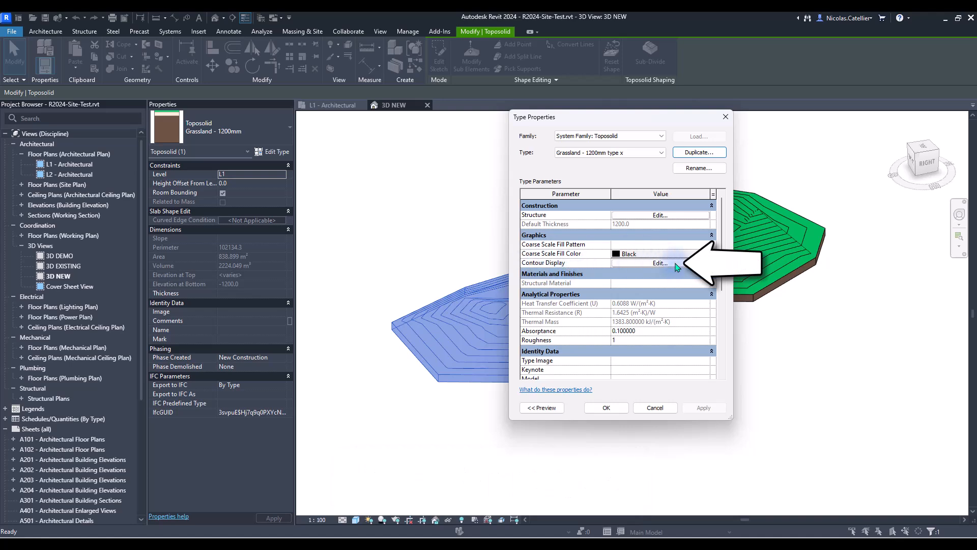
Set the new toposolid type's contour intervals to 500 for primary contours and 250 for secondary contours.
left_click(677, 266)
left_click(479, 242)
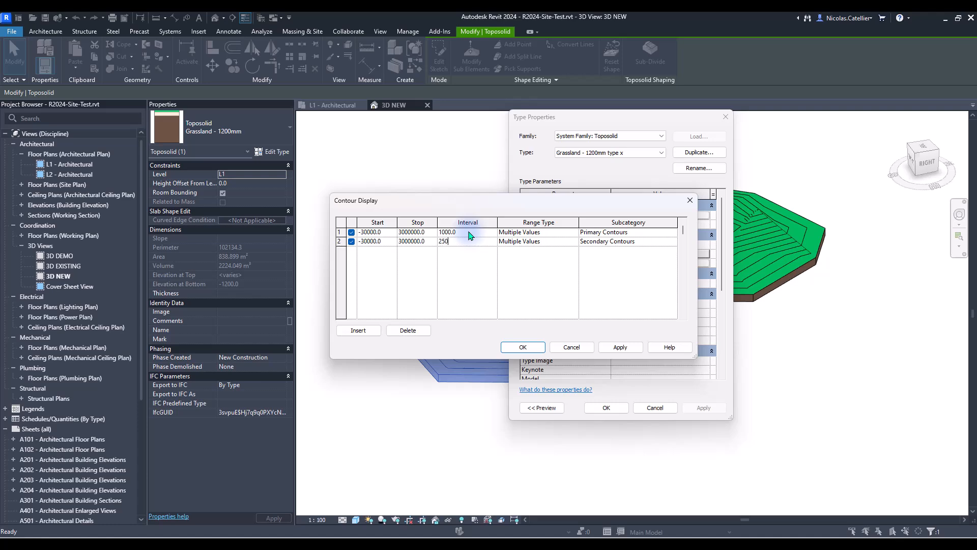
left_click_drag(469, 232, 423, 225)
type("500")
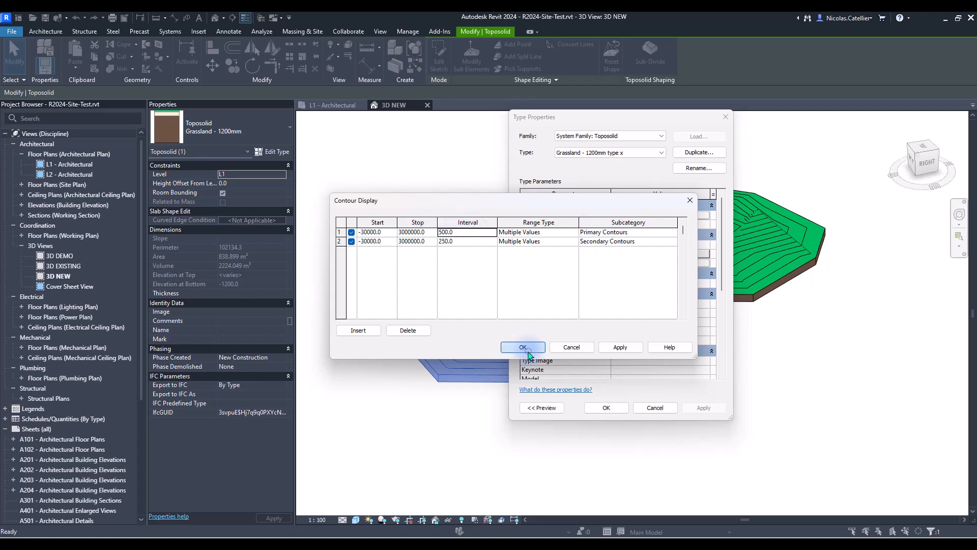
left_click(527, 348)
left_click(599, 409)
left_click(599, 413)
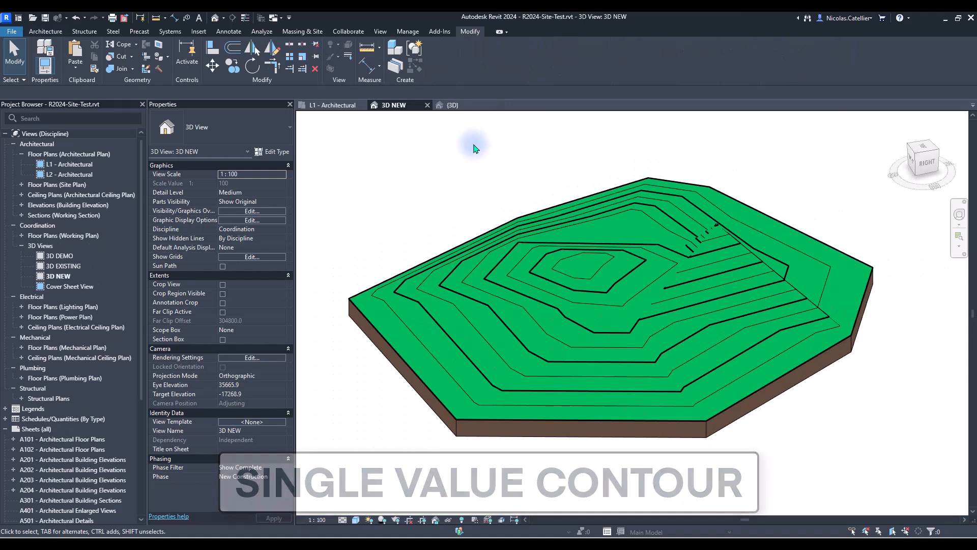
Create a Toposolid subcategory named "Critical Level" in the model object styles.
left_click(475, 148)
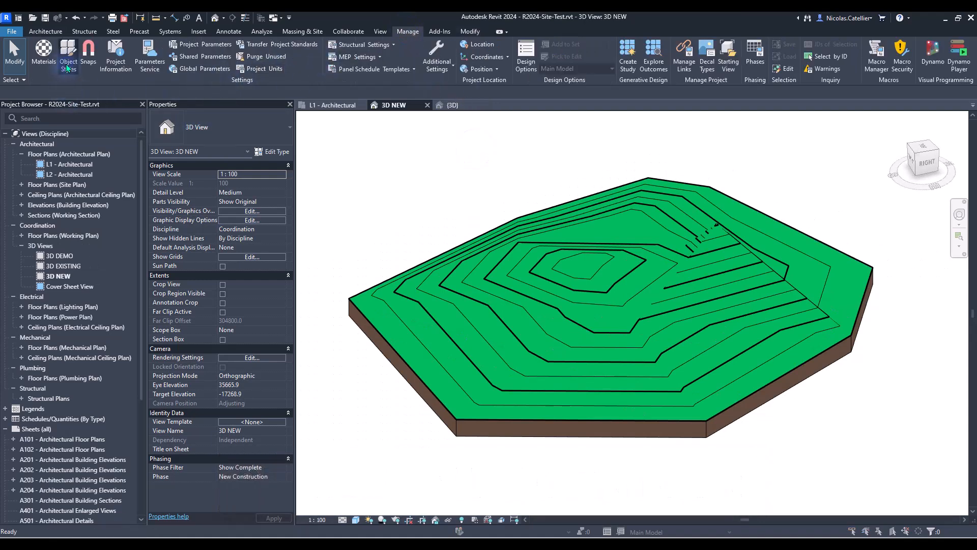
left_click(68, 65)
scroll(357, 301, "down", 15)
scroll(352, 307, "down", 2)
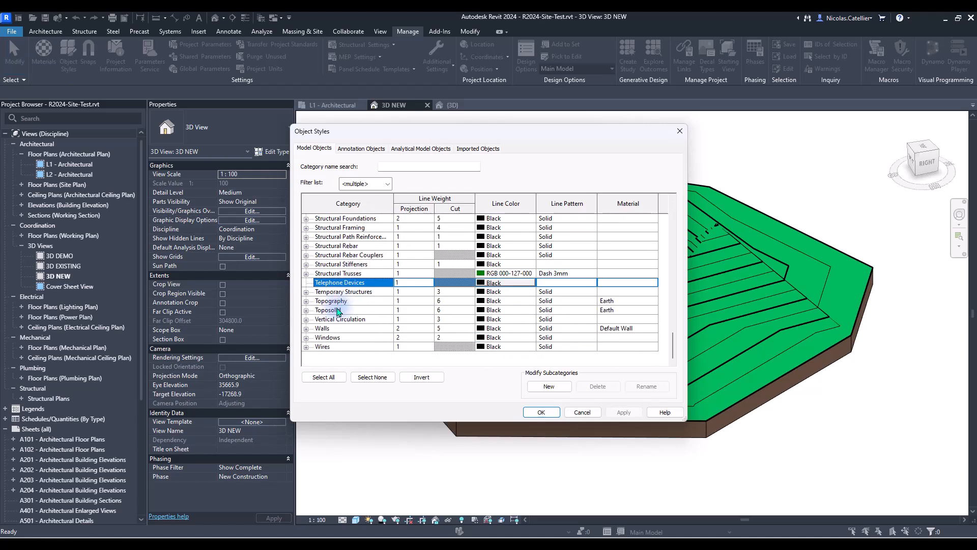
left_click(306, 310)
scroll(307, 314, "down", 2)
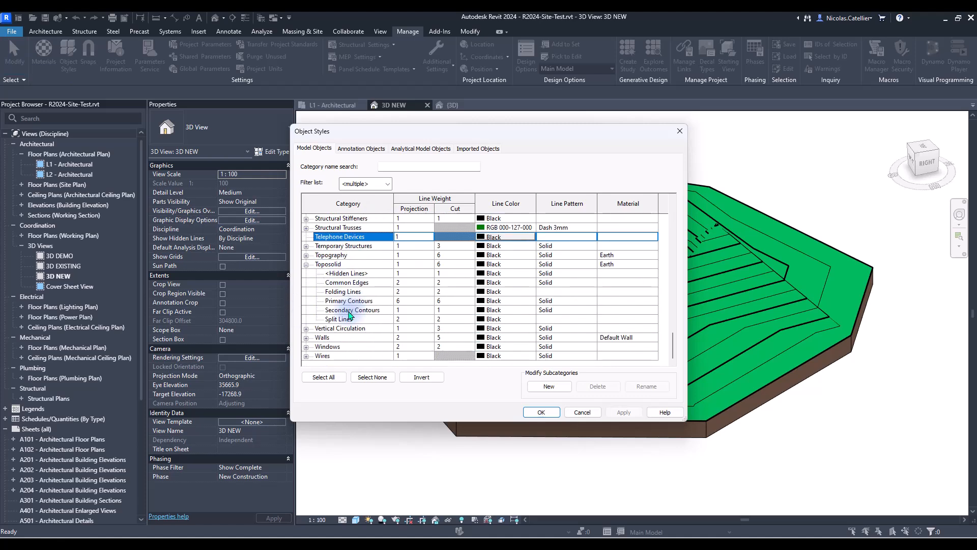
left_click(549, 386)
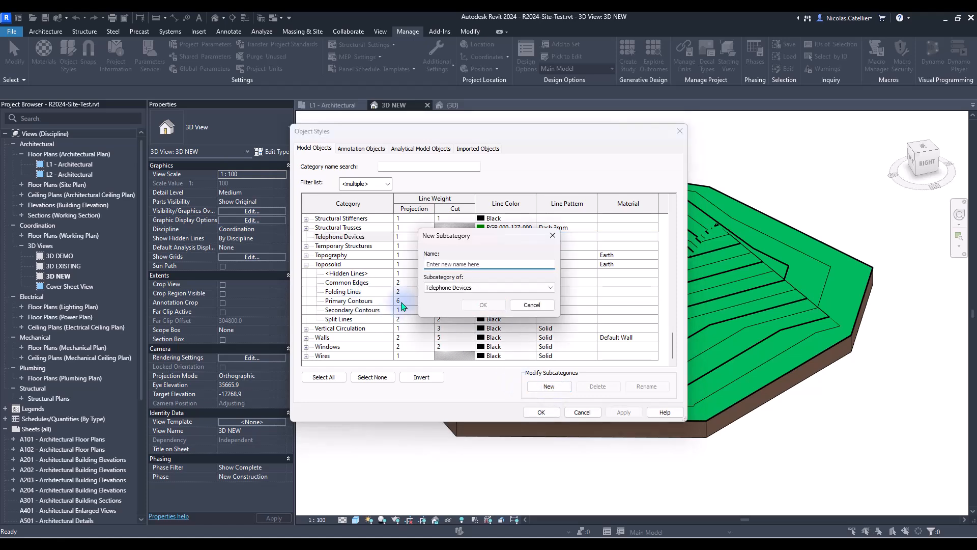
left_click(459, 287)
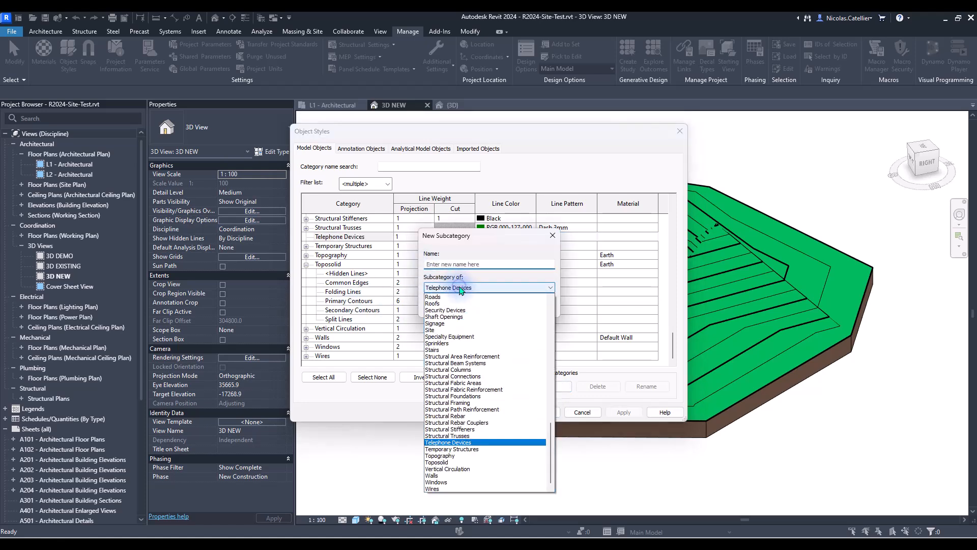
left_click(467, 463)
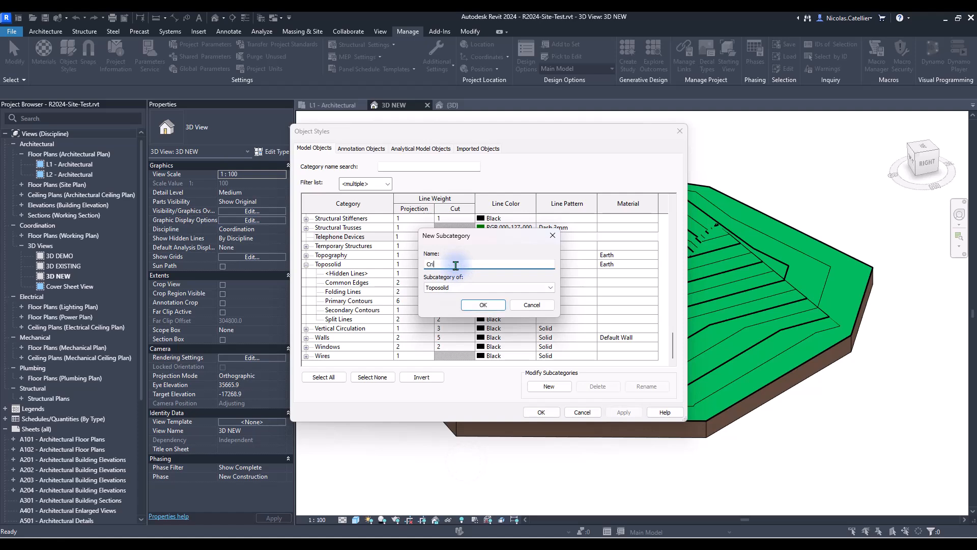
left_click(456, 265)
type("Critical Level")
key("Return")
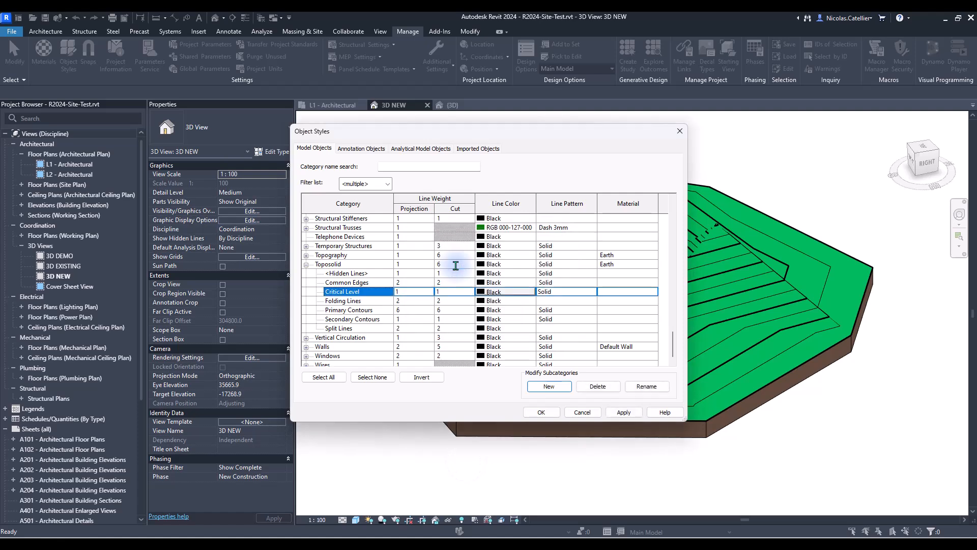
Set the Critical Level subcategory's line color to red, RGB 240-000-006.
left_click(508, 293)
left_click_drag(550, 223, 600, 249)
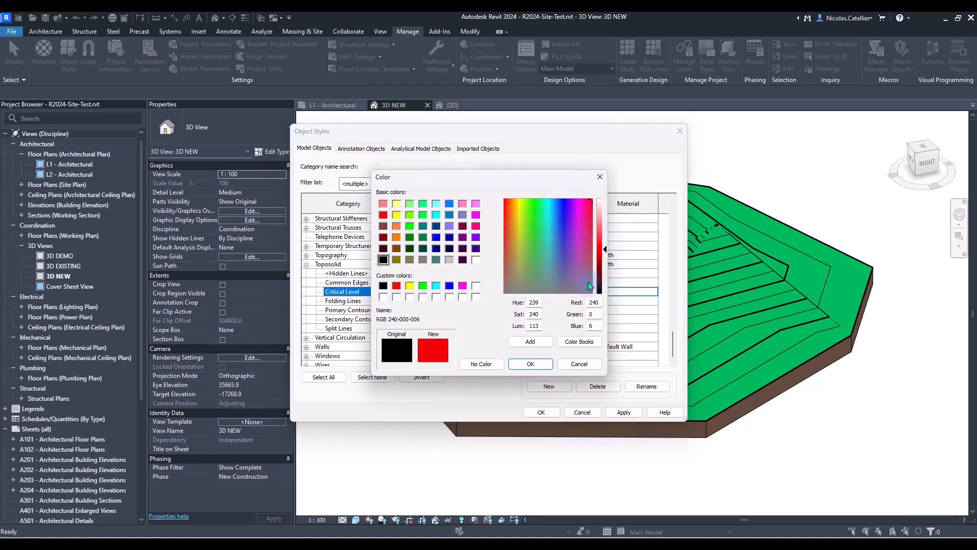
left_click(529, 364)
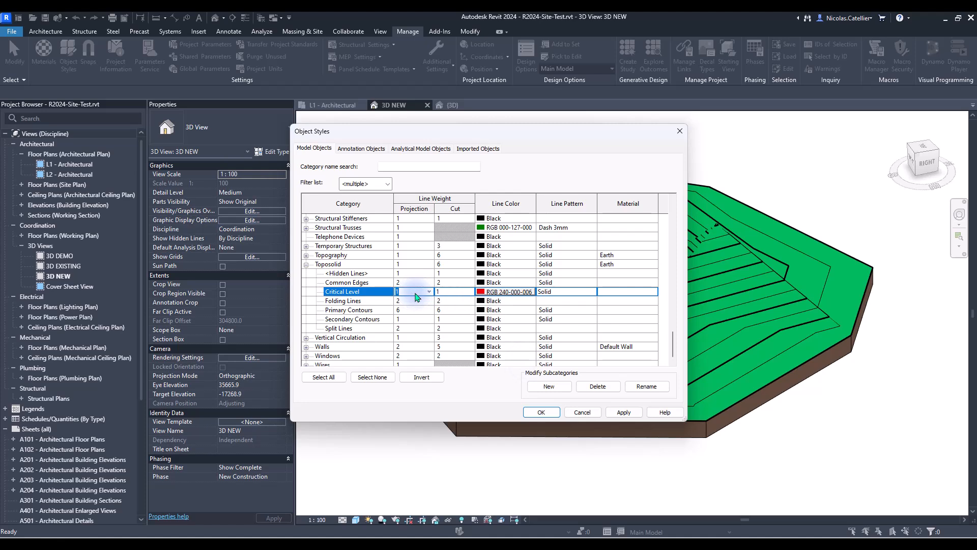
Give the Critical Level subcategory projection line weight 4, cut line weight 6 and the Aligning Line pattern.
type("4")
type("6")
left_click(591, 293)
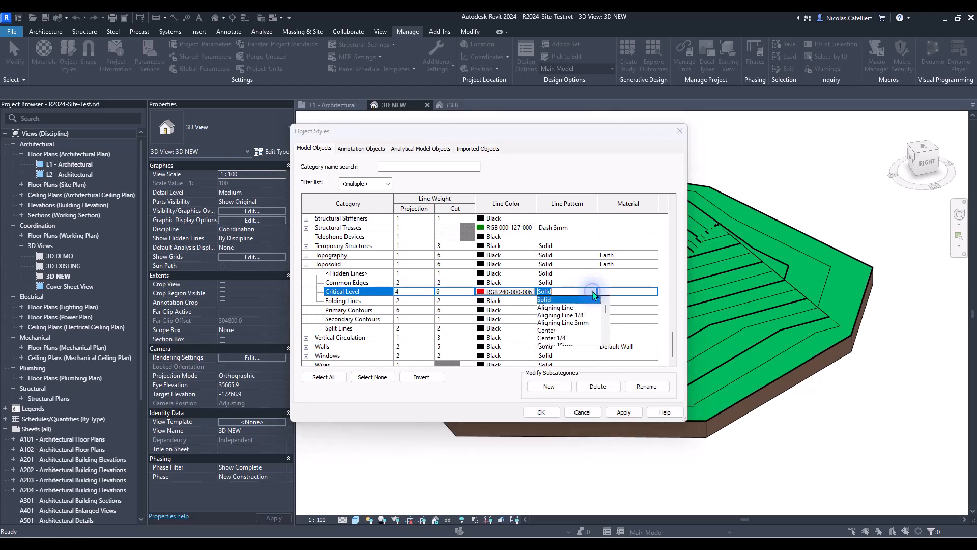
left_click(557, 305)
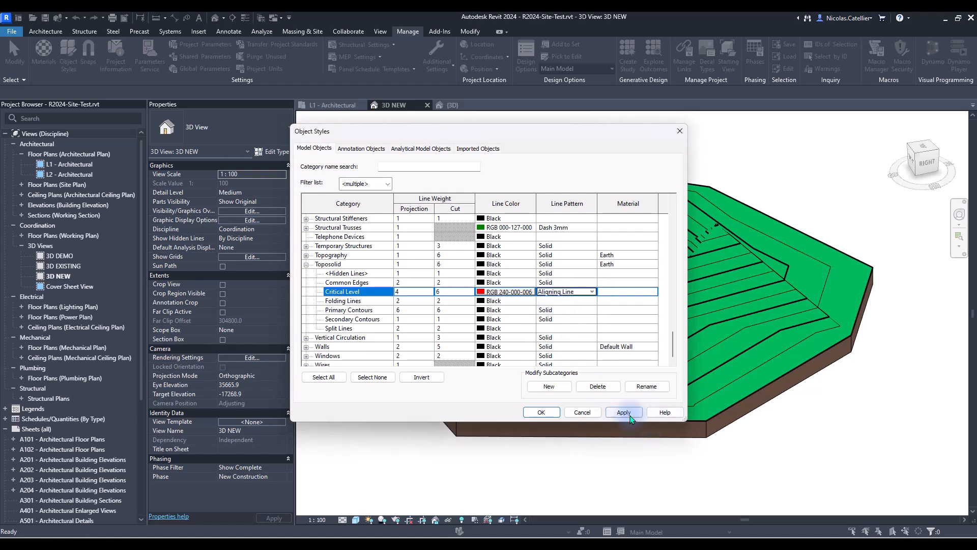
left_click(541, 411)
Add a Single Value contour with its own start elevation and the Critical Level subcategory to the green toposolid's type.
left_click(621, 398)
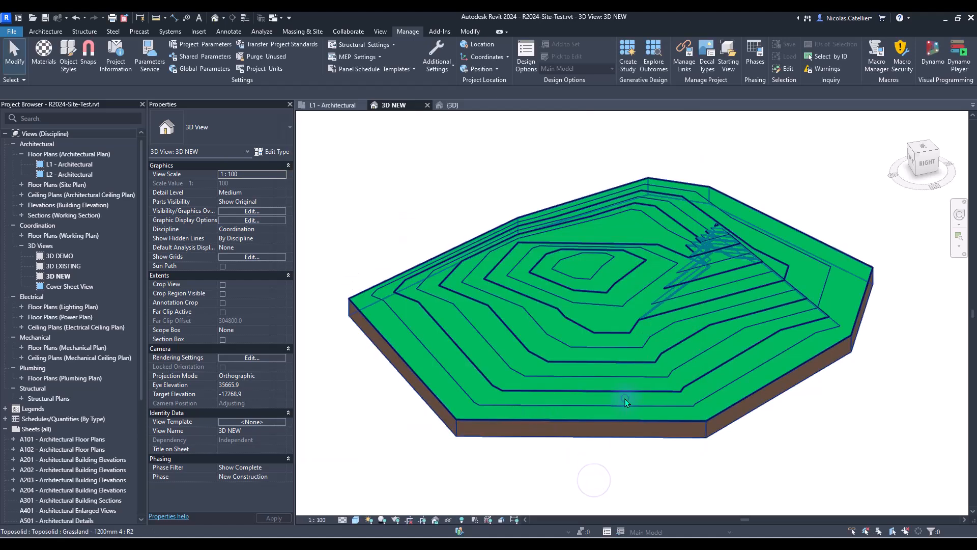
left_click(280, 151)
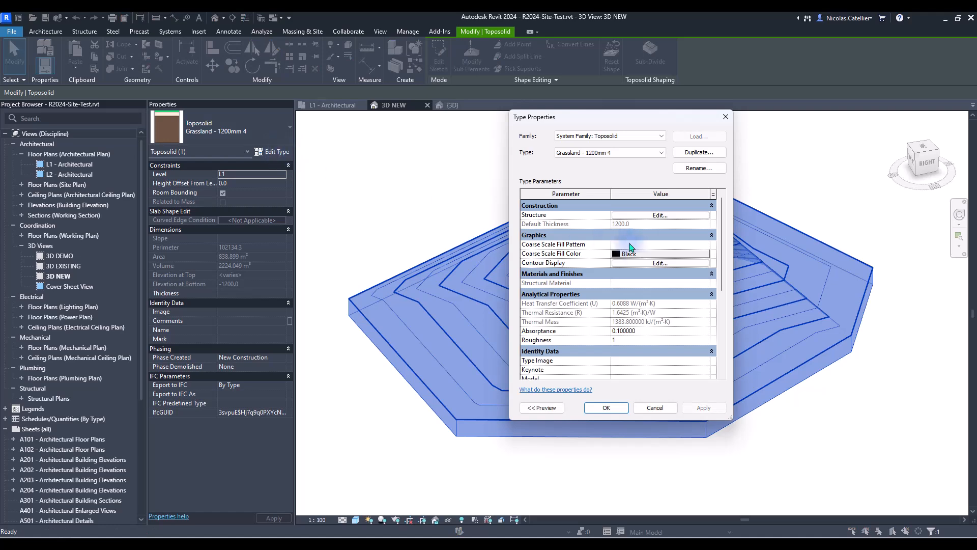
left_click(657, 262)
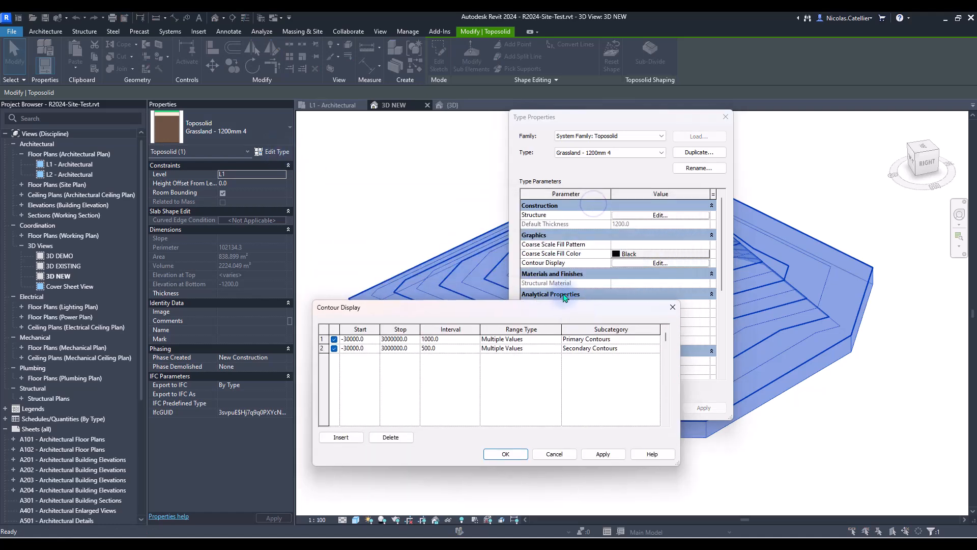
left_click(383, 382)
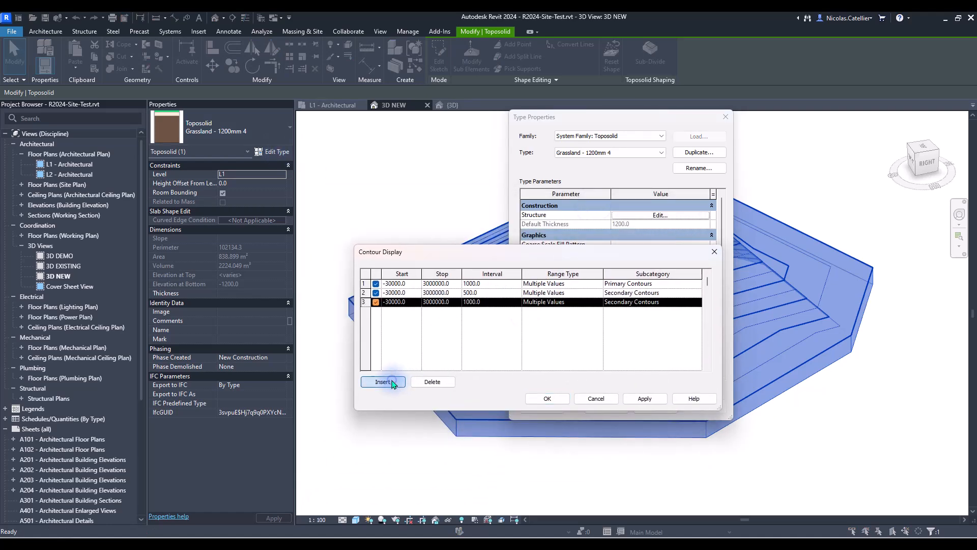
left_click(555, 302)
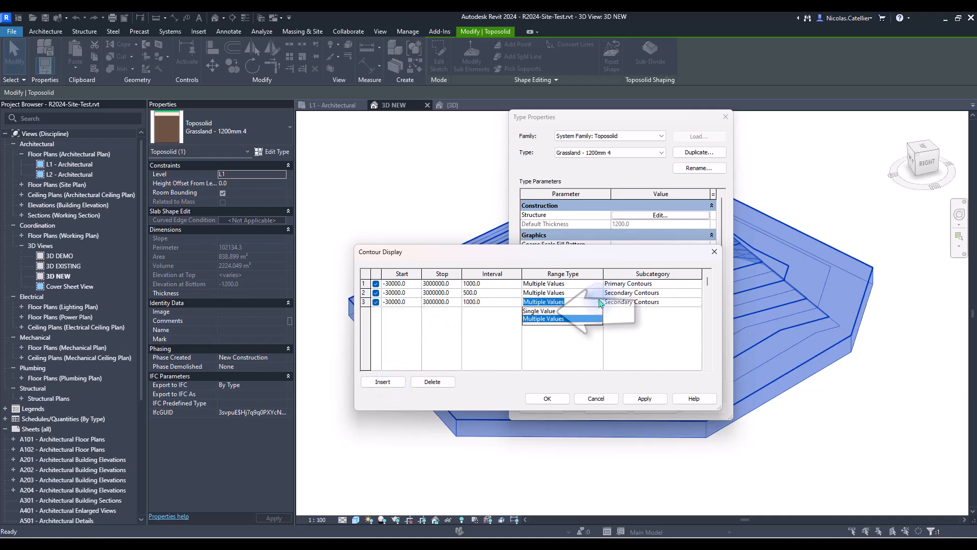
left_click(540, 311)
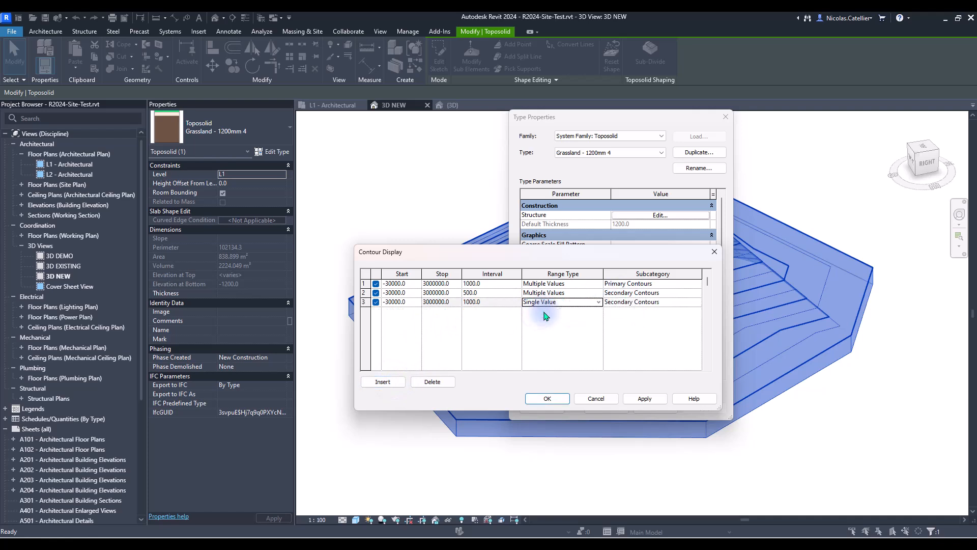
left_click(697, 303)
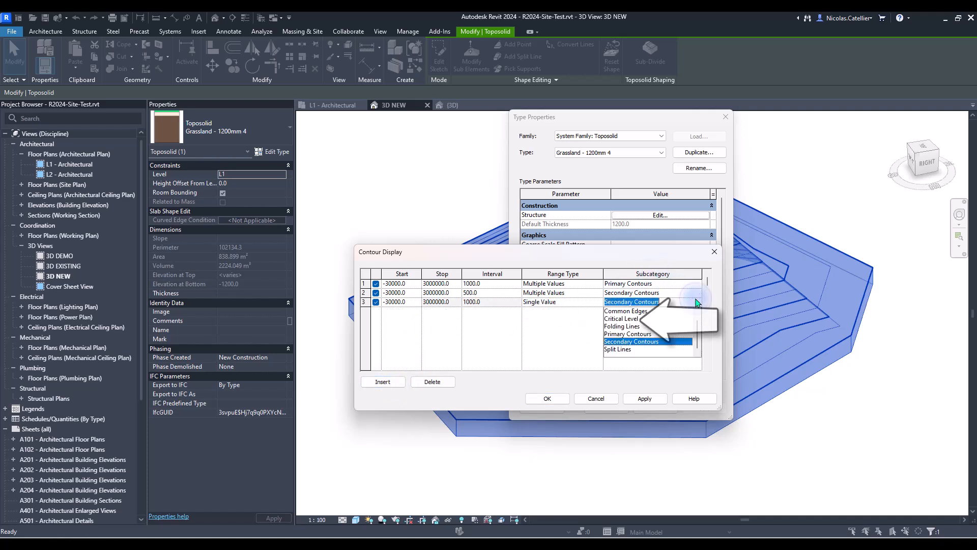
left_click(626, 319)
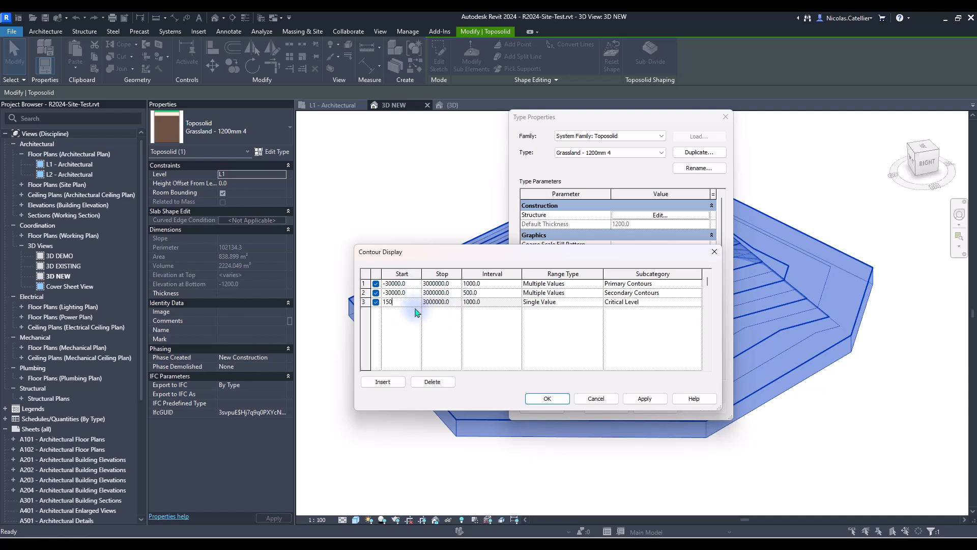
left_click(546, 398)
left_click(608, 409)
left_click(572, 487)
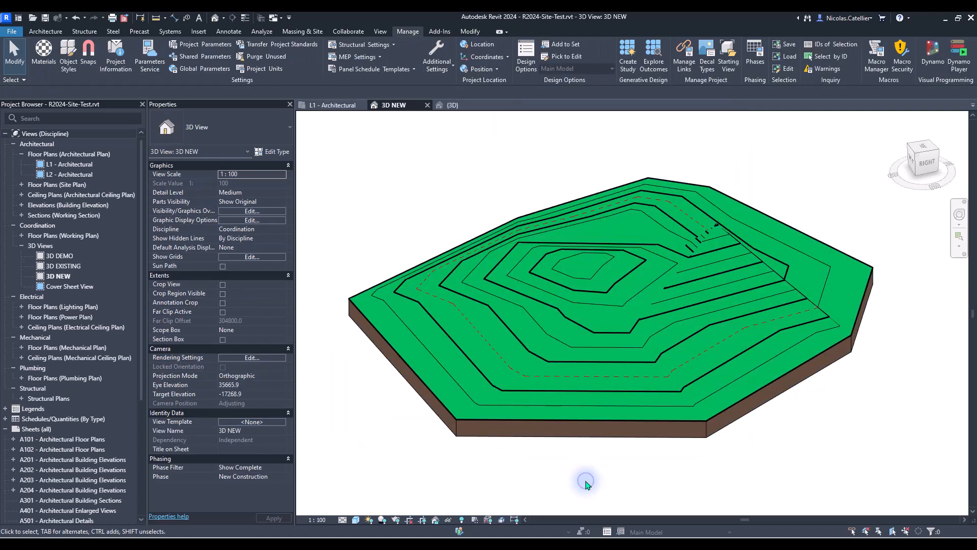
scroll(569, 488, "up", 10)
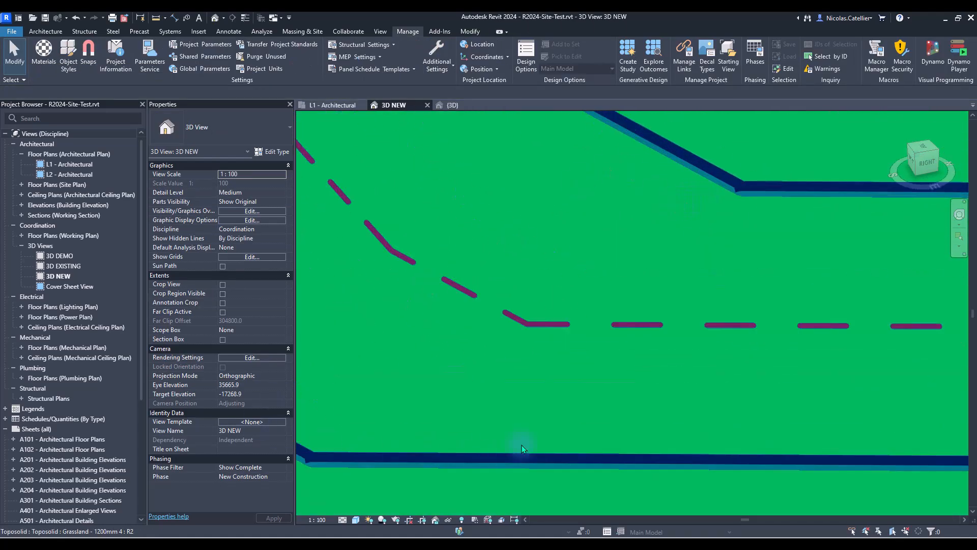
scroll(638, 357, "down", 10)
scroll(406, 431, "up", 5)
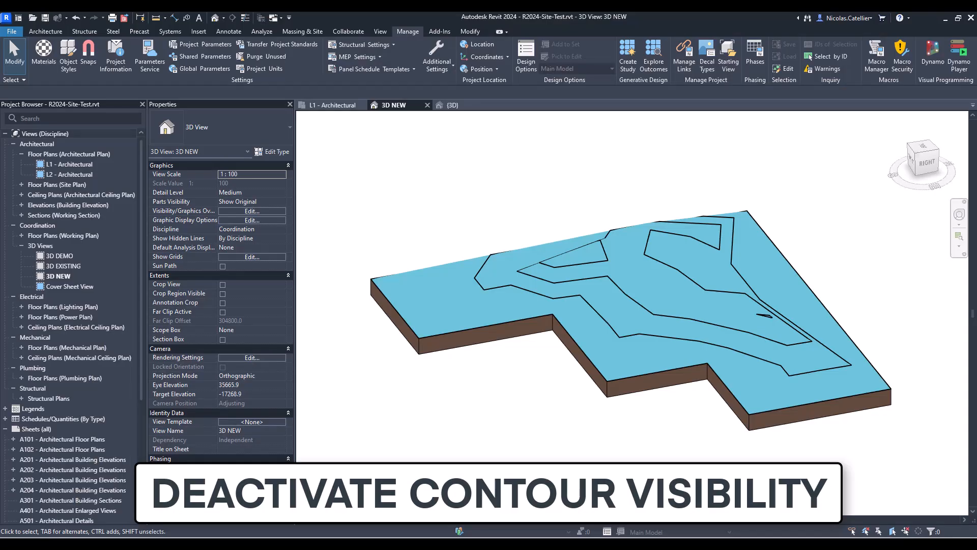
Turn off the Primary Contours row in the contour display of the blue water toposolid's type.
left_click(585, 305)
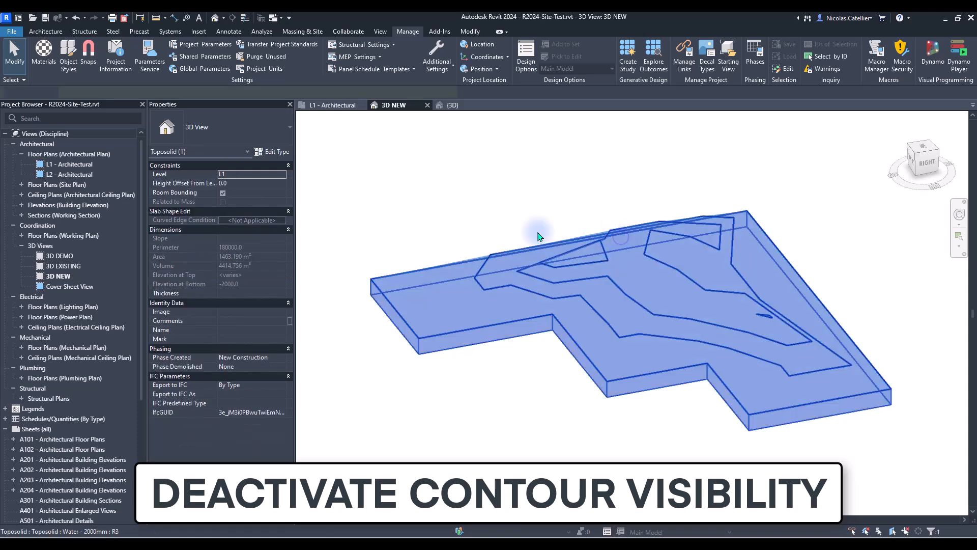
left_click(274, 151)
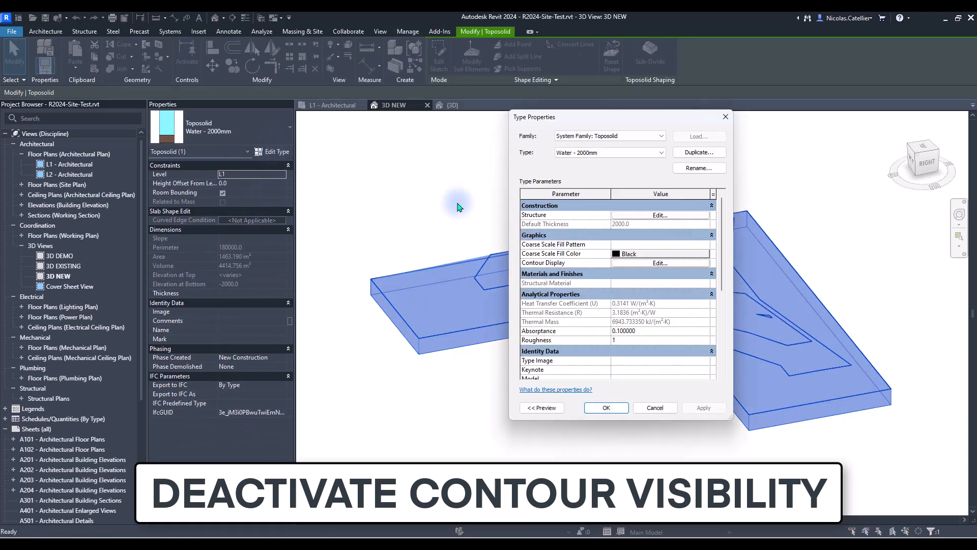
left_click(639, 262)
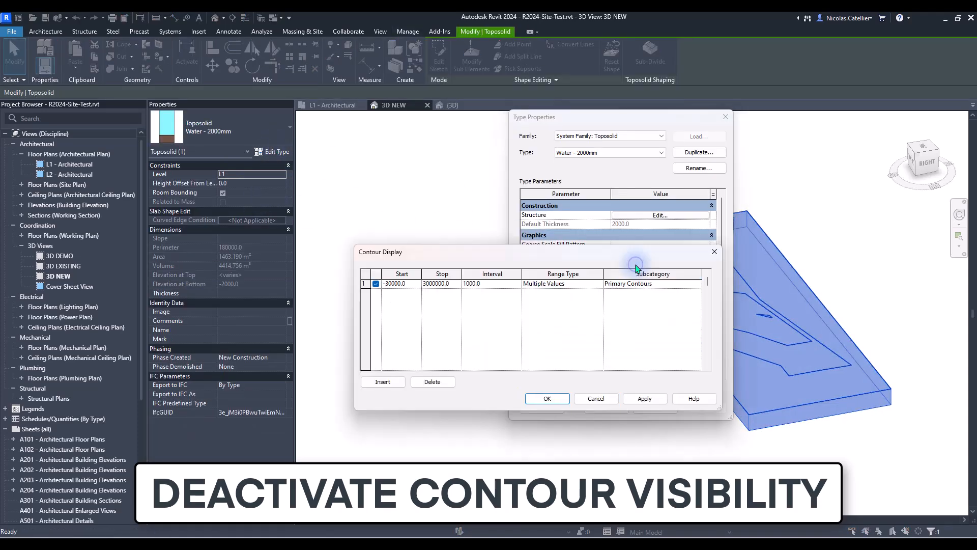
left_click(375, 284)
left_click(548, 398)
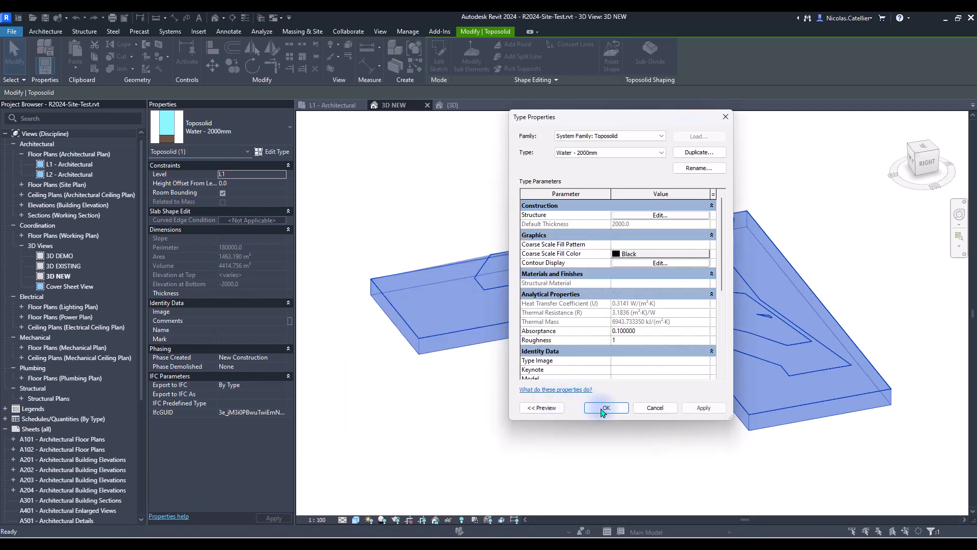
left_click(600, 408)
left_click(601, 463)
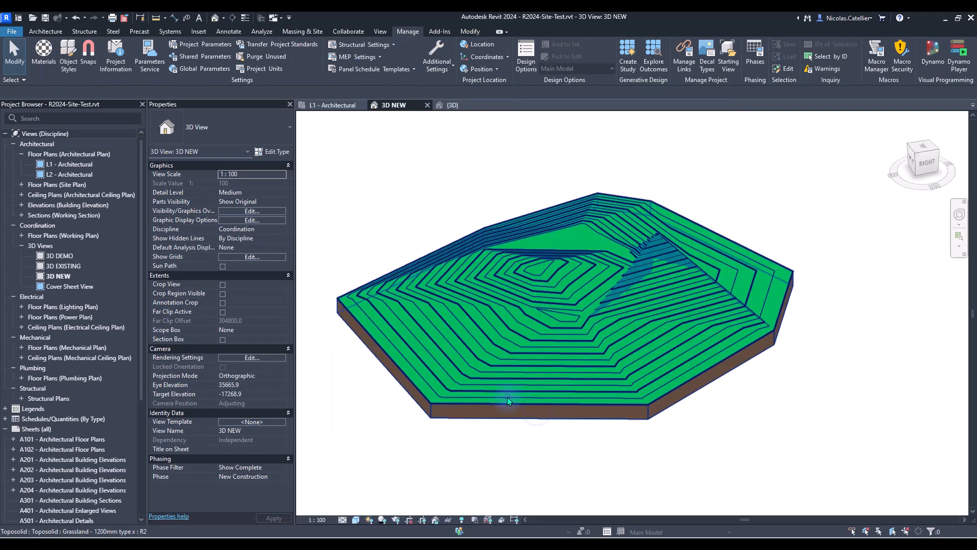
Try to remove both the primary and secondary contour rows from the contour display of the green grassland toposolid's type.
left_click(501, 402)
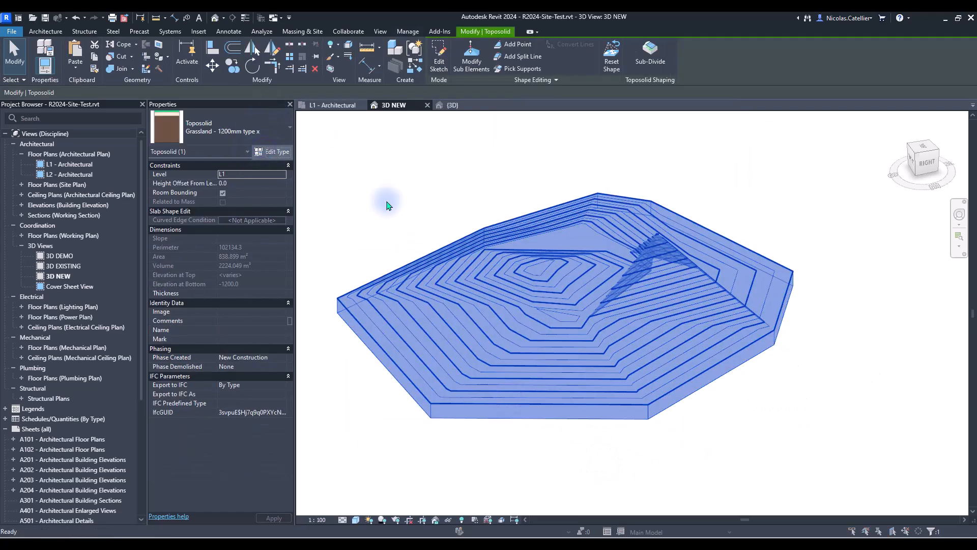
left_click(630, 264)
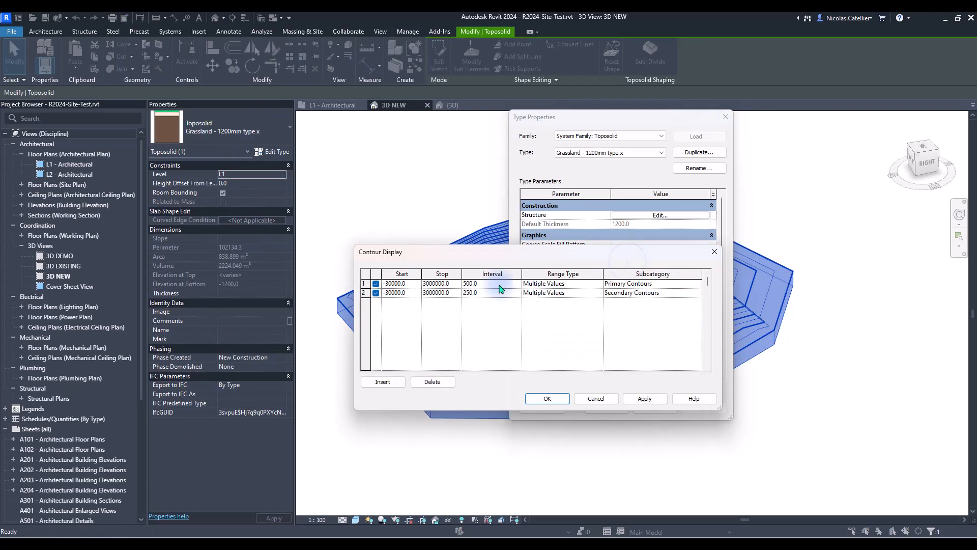
left_click(432, 382)
left_click(432, 382)
left_click(560, 401)
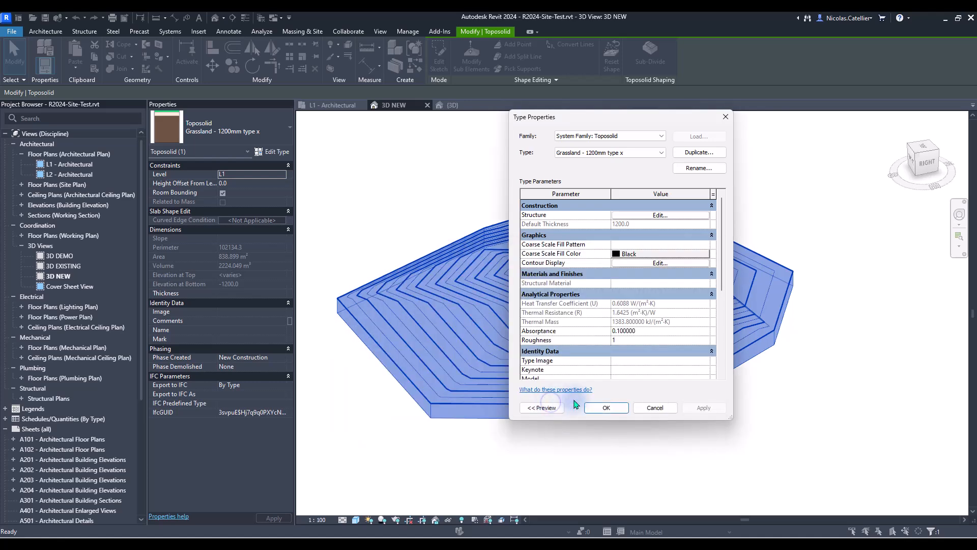
left_click(604, 407)
left_click(662, 459)
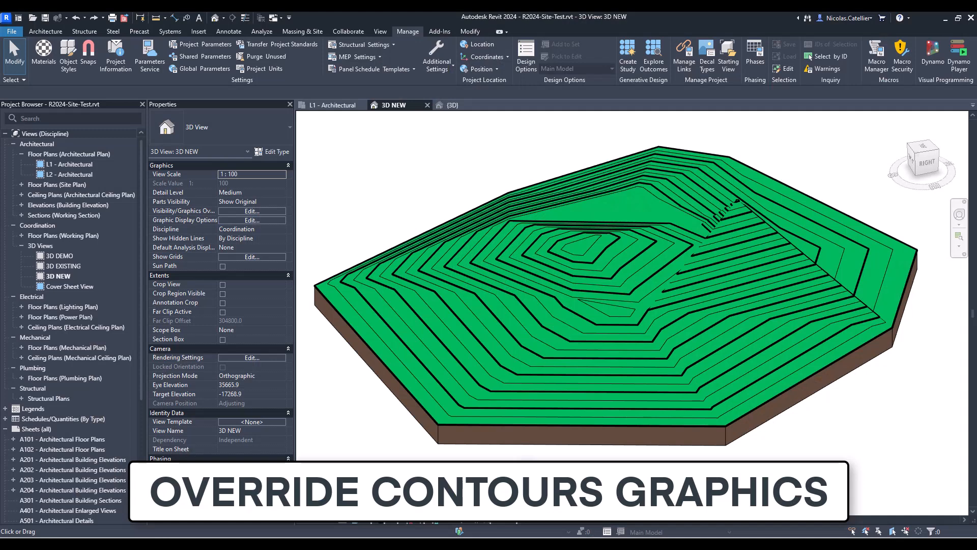
Override the toposolid Primary Contours projection line color to dark grey, RGB 082-082-082, in the 3D NEW view's visibility/graphic overrides.
key("v")
key("v")
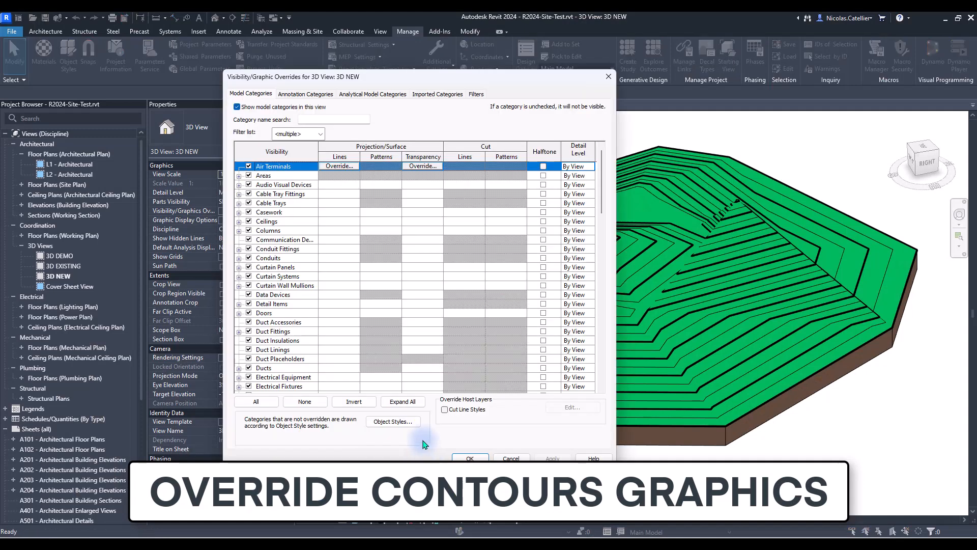
scroll(290, 319, "down", 10)
scroll(290, 320, "down", 3)
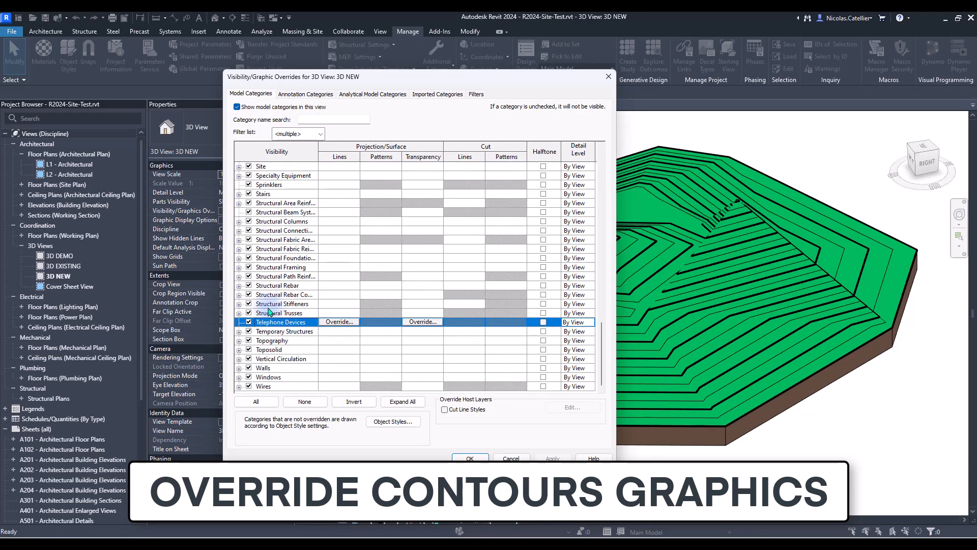
left_click(239, 350)
scroll(270, 351, "down", 4)
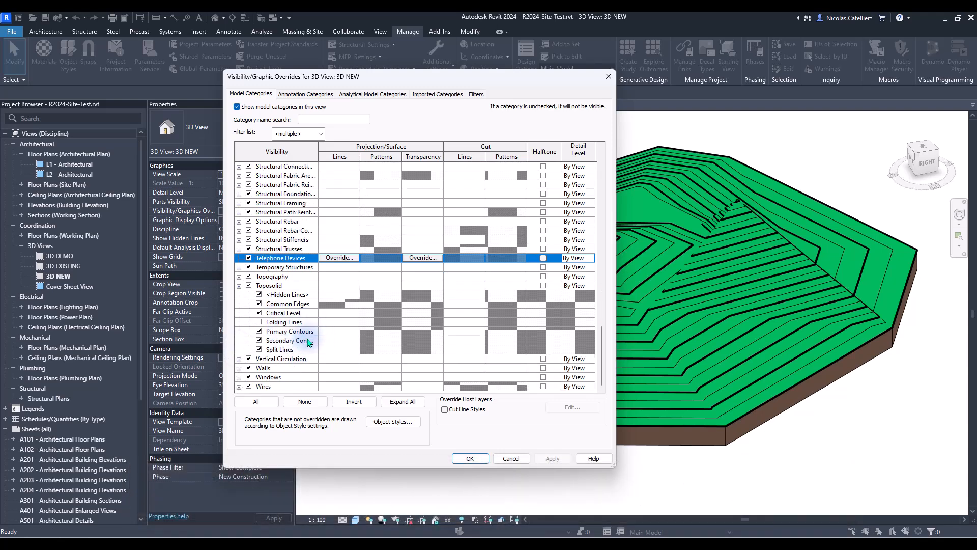
left_click(336, 332)
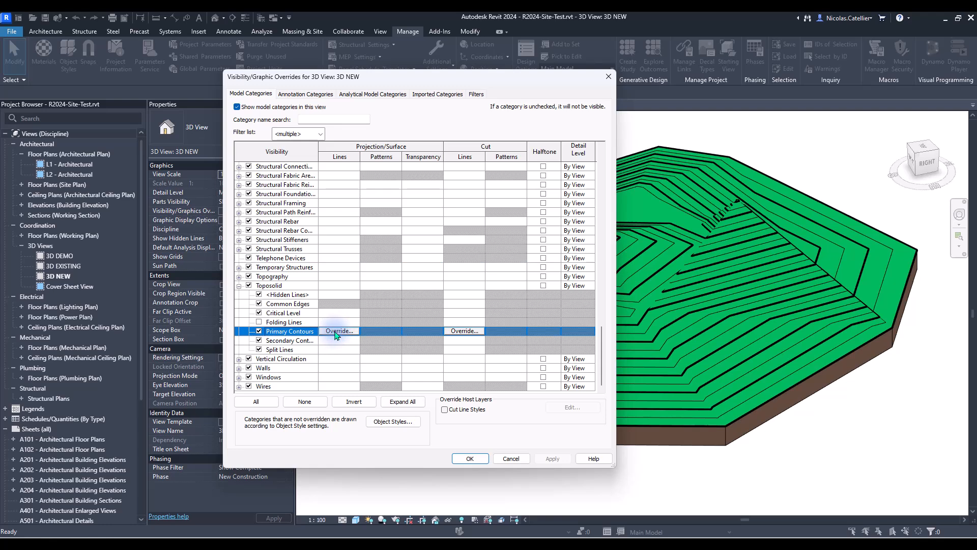
left_click(338, 331)
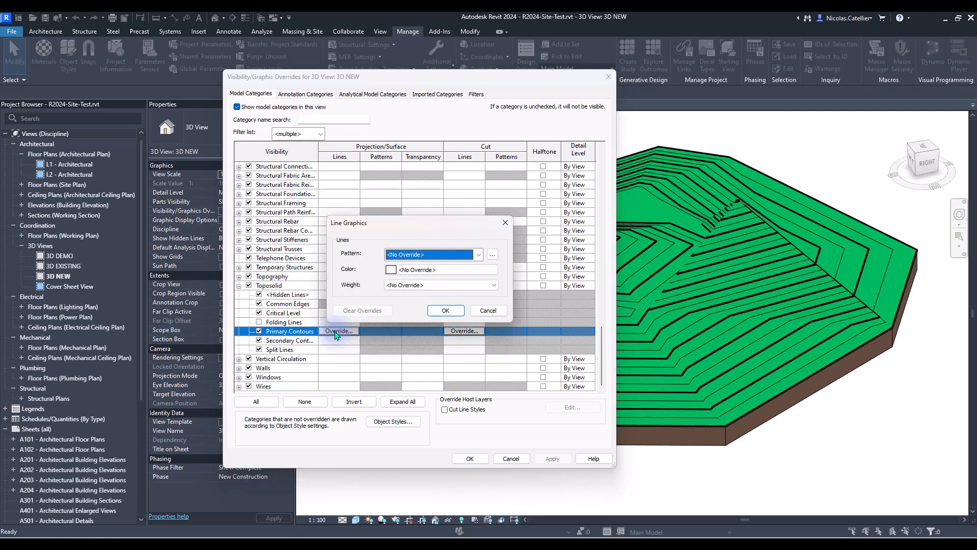
left_click(405, 270)
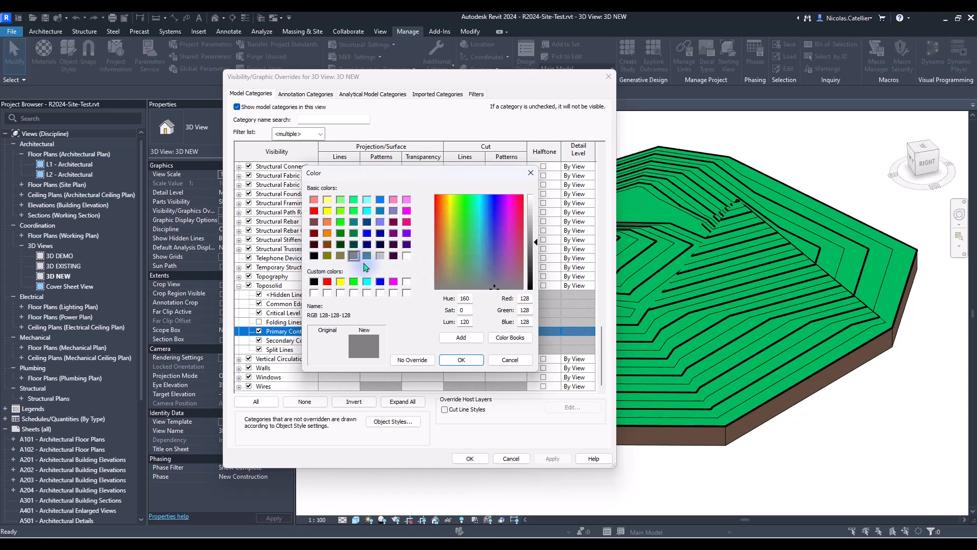
left_click(380, 255)
left_click(533, 259)
left_click(460, 359)
Give the Primary Contours projection line override weight 2 and the Center 6mm pattern, and apply it to the view.
left_click(416, 286)
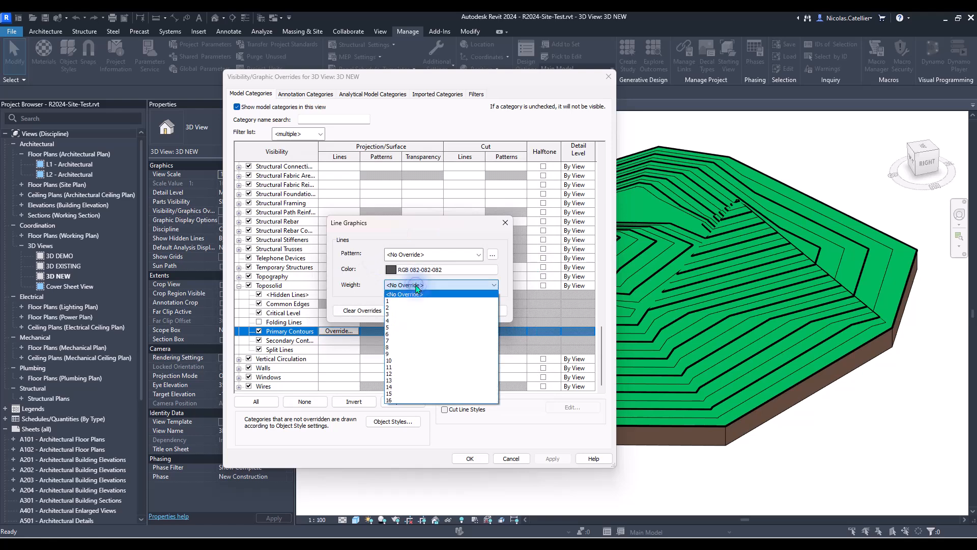
left_click(413, 308)
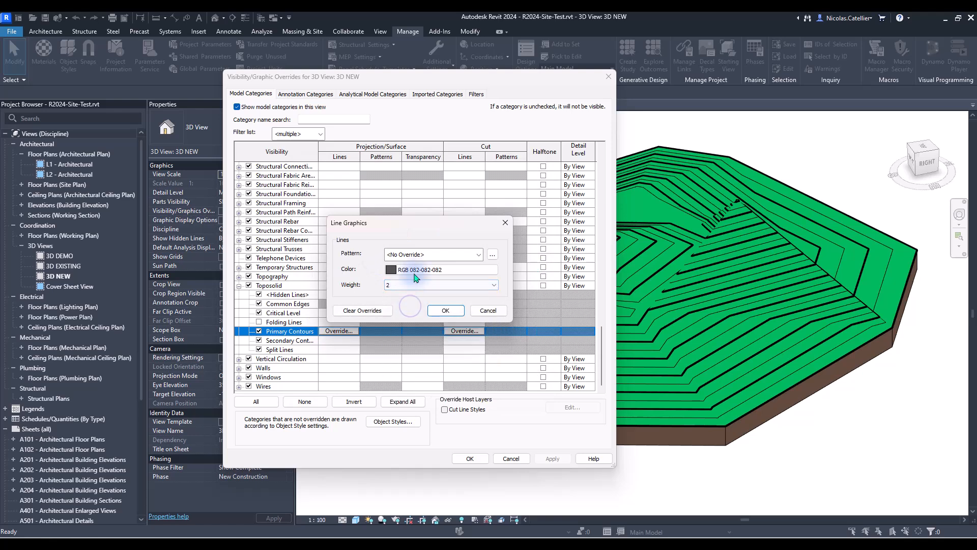
left_click(422, 255)
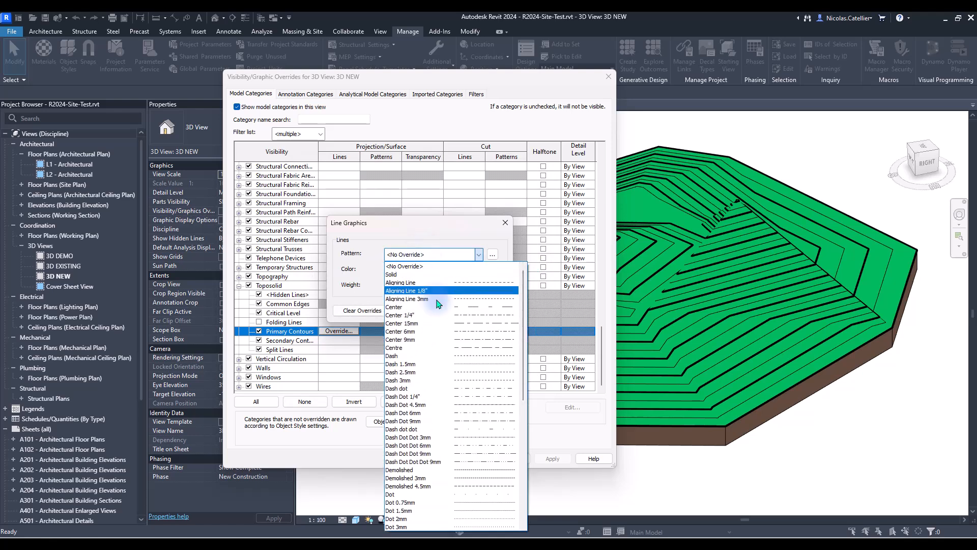
left_click(459, 331)
left_click(446, 310)
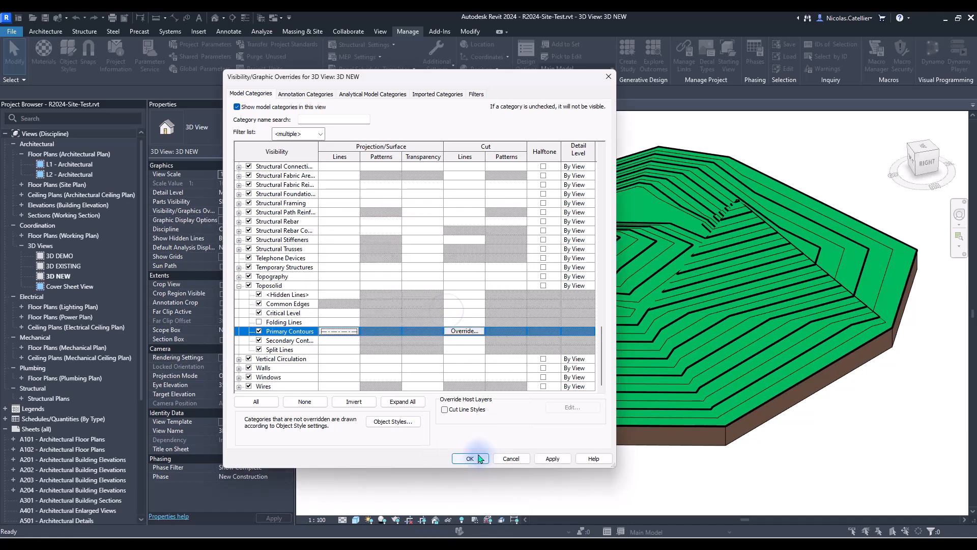
left_click(470, 458)
scroll(458, 481, "up", 3)
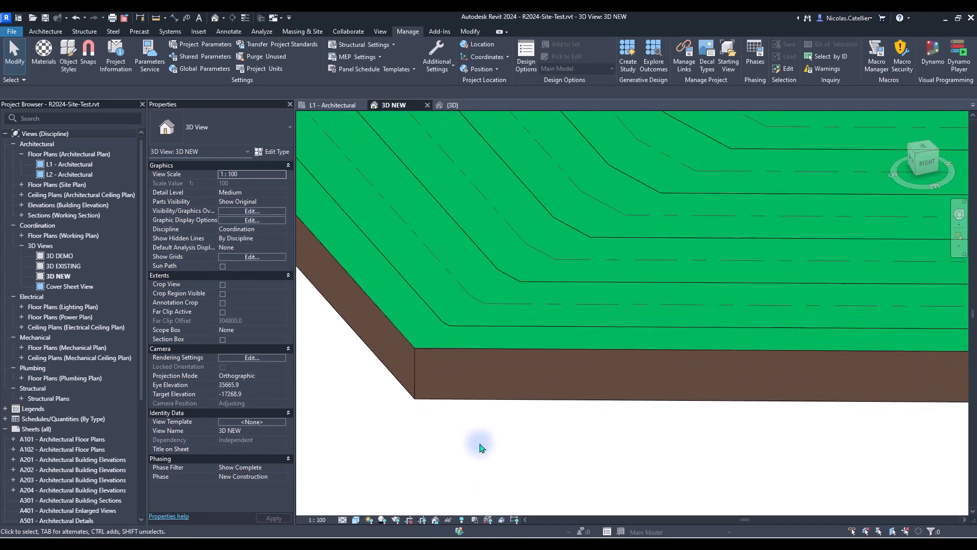
scroll(456, 494, "down", 4)
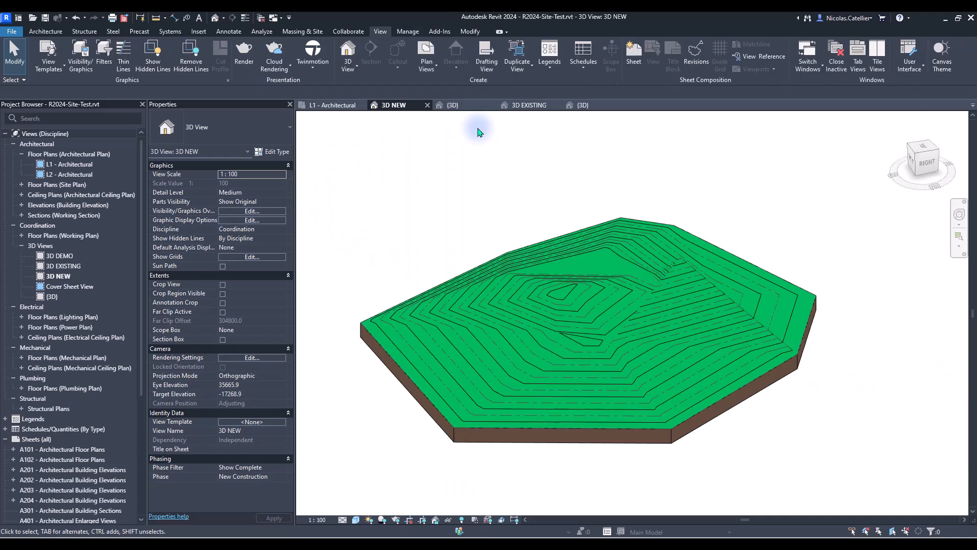
Look over the notes, finish legends and the room, door, window and furniture schedules on sheet A020.
left_click(583, 105)
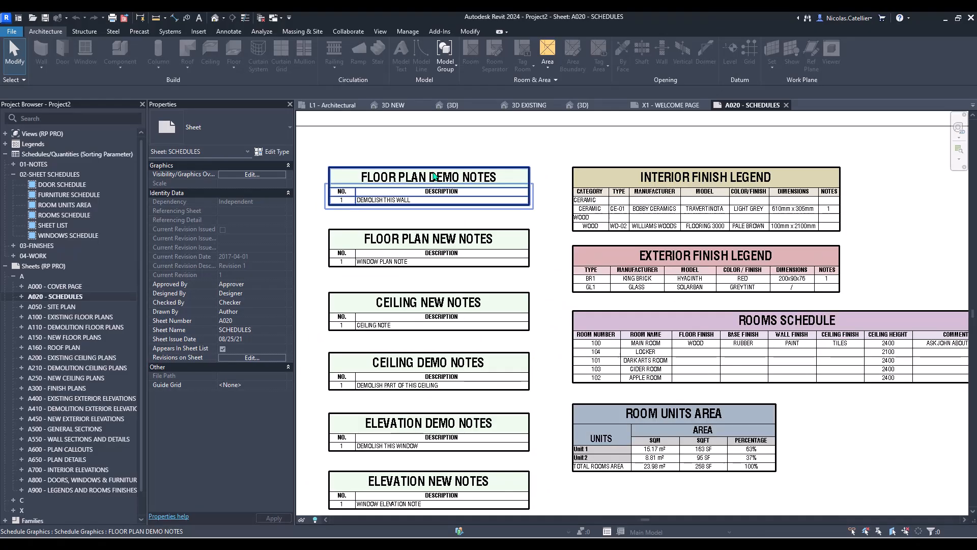
scroll(433, 174, "down", 2)
scroll(478, 211, "up", 1)
middle_click_drag(841, 324, 344, 330)
scroll(458, 402, "up", 1)
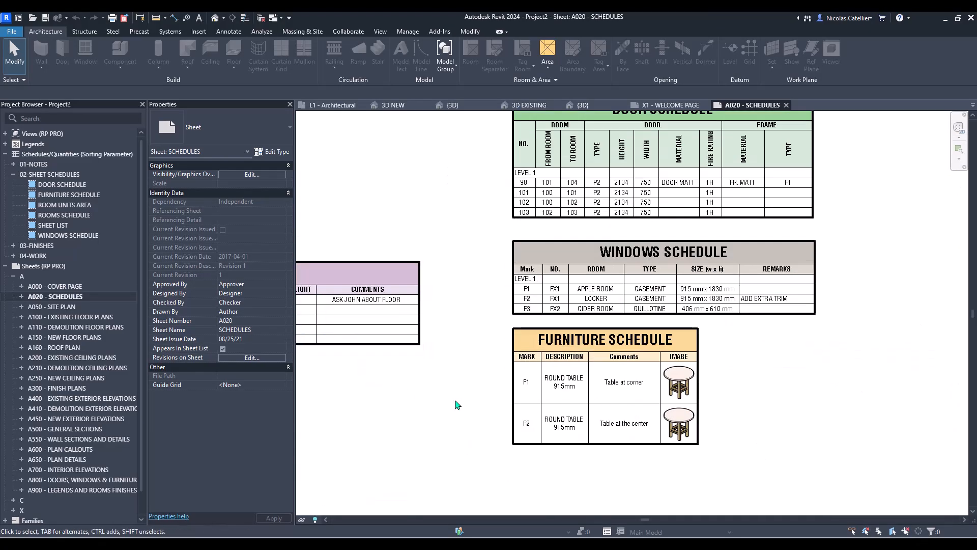
Open the existing, demolition, finishes and new floor plans of the template project to view them.
left_click(7, 133)
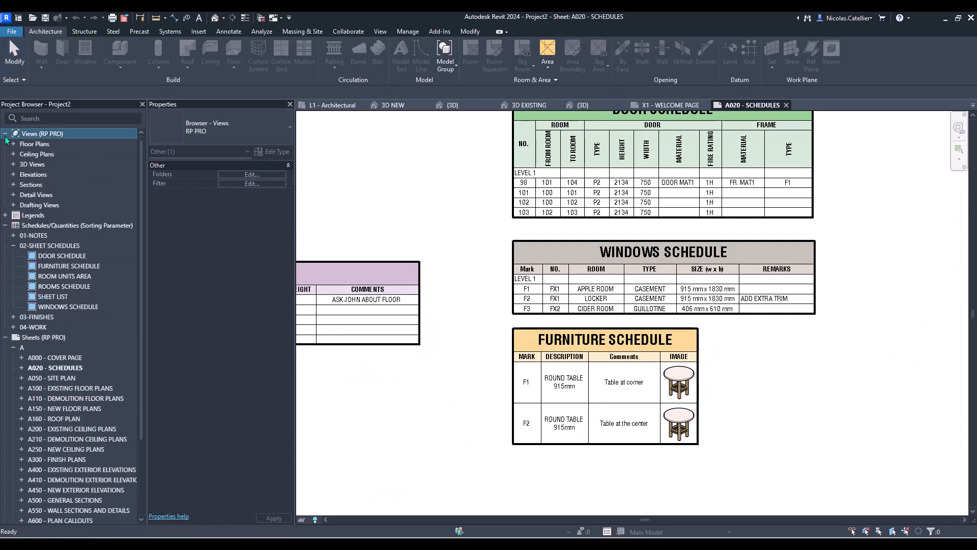
double_click(60, 184)
double_click(71, 205)
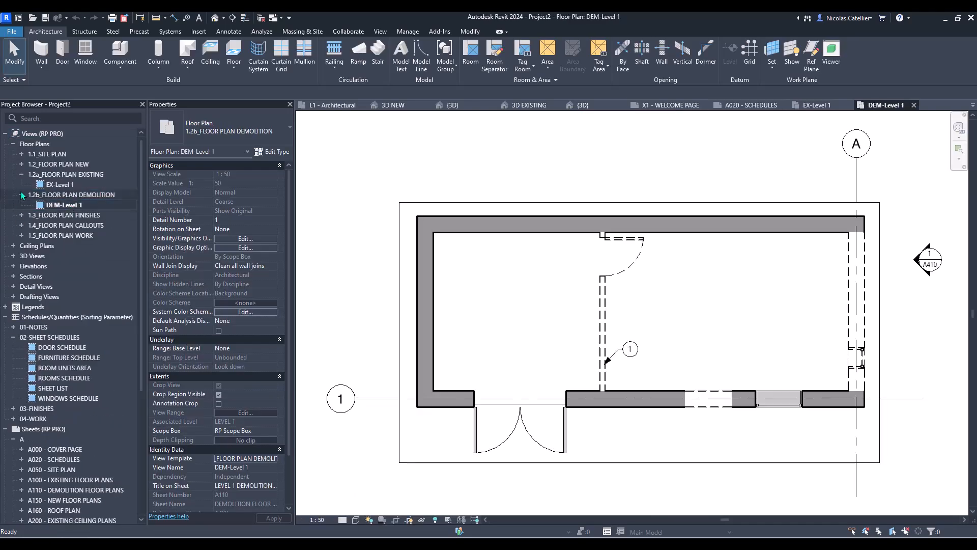
left_click(21, 215)
double_click(62, 225)
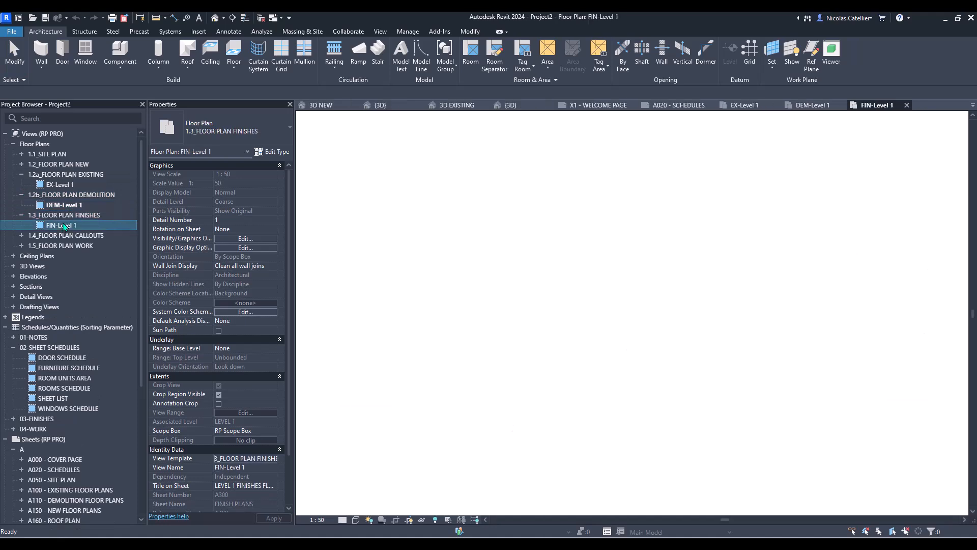
double_click(53, 163)
double_click(50, 175)
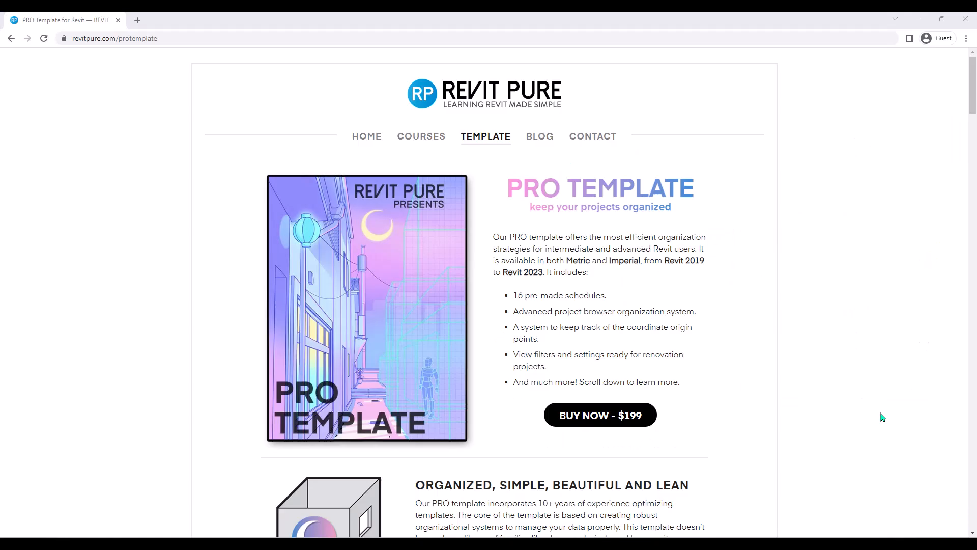